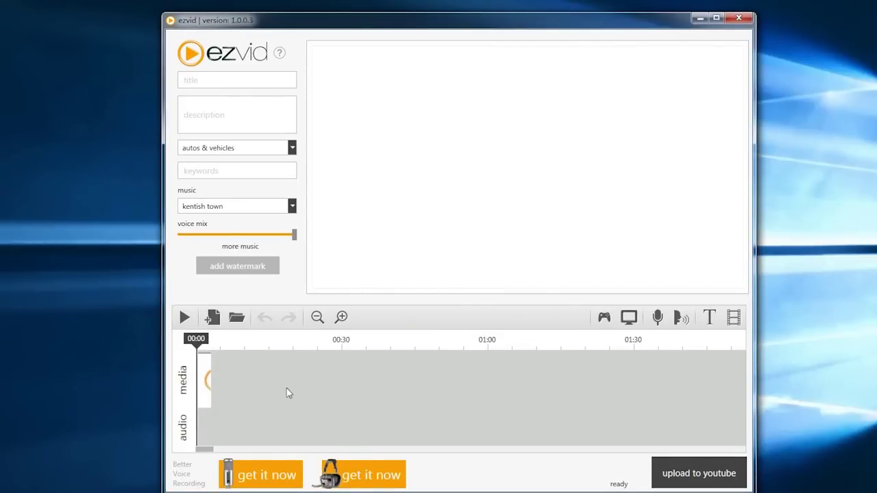
Start an advanced screen capture in ezvid with the microphone, capture area and webcam options left disabled.
click(629, 319)
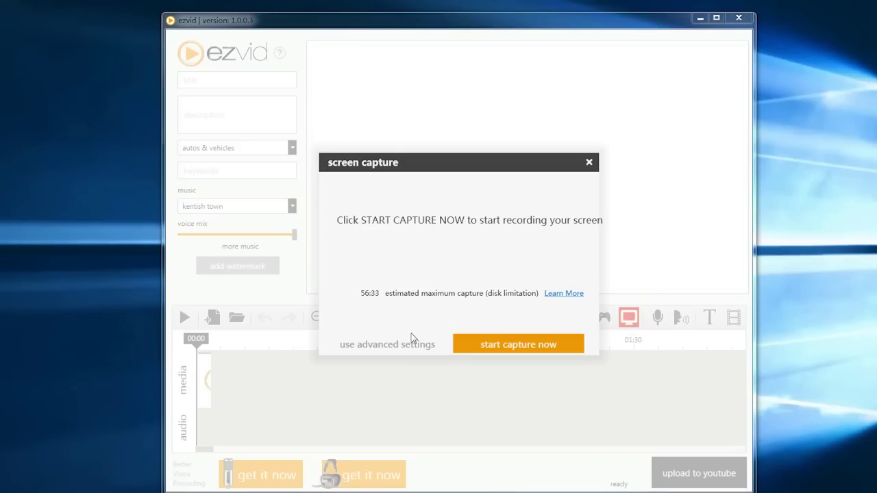
click(383, 344)
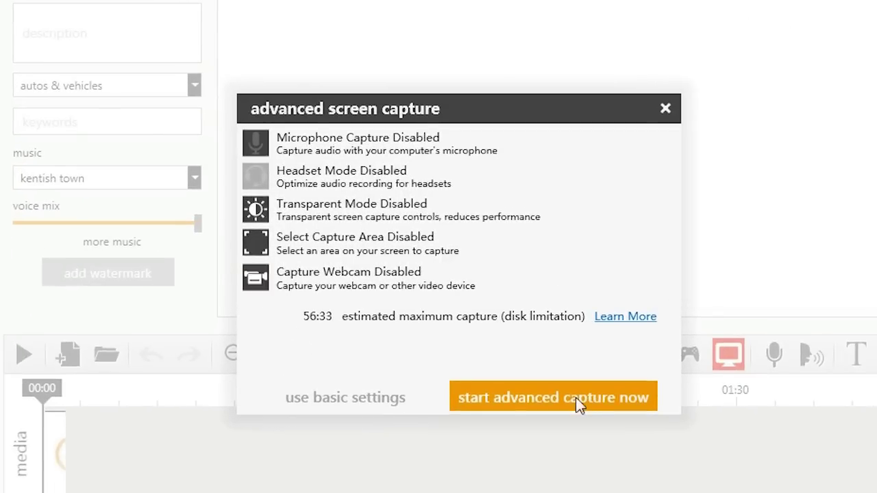
click(577, 403)
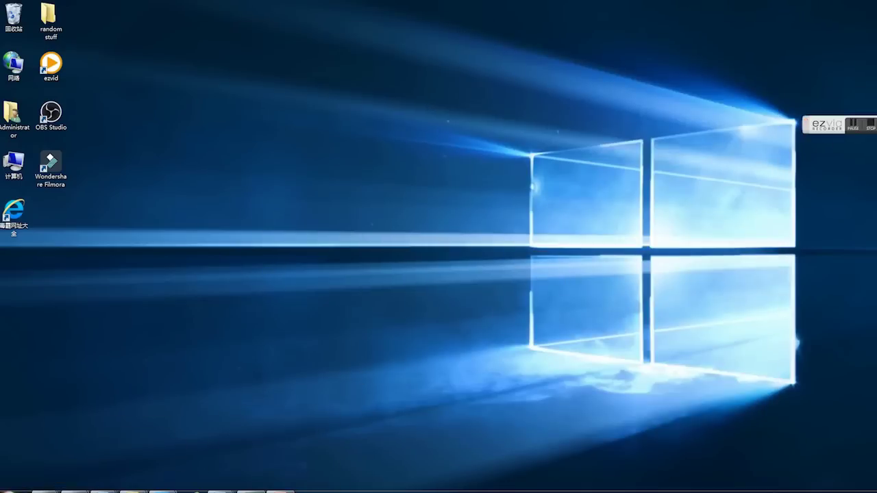
Capture the Minecraft presentation in PowerPoint, trying the recorder's drawing mode, and stop the screen capture.
key(alt+Tab)
click(870, 126)
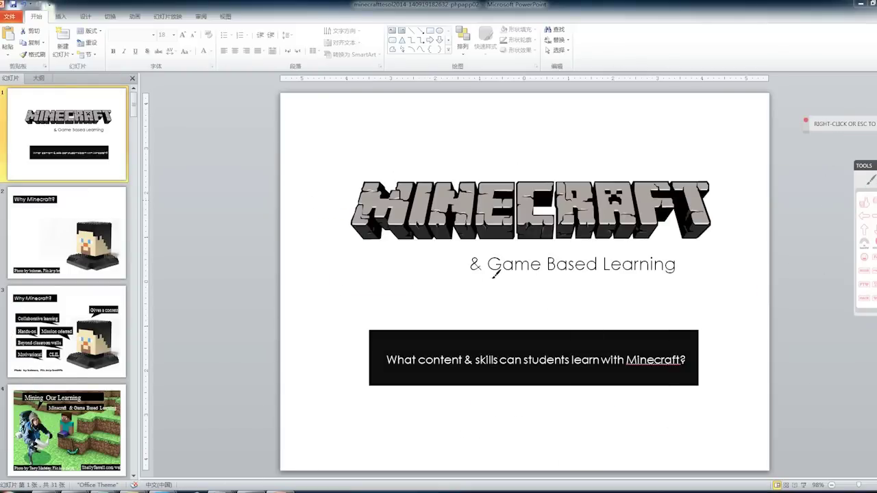
right_click(643, 277)
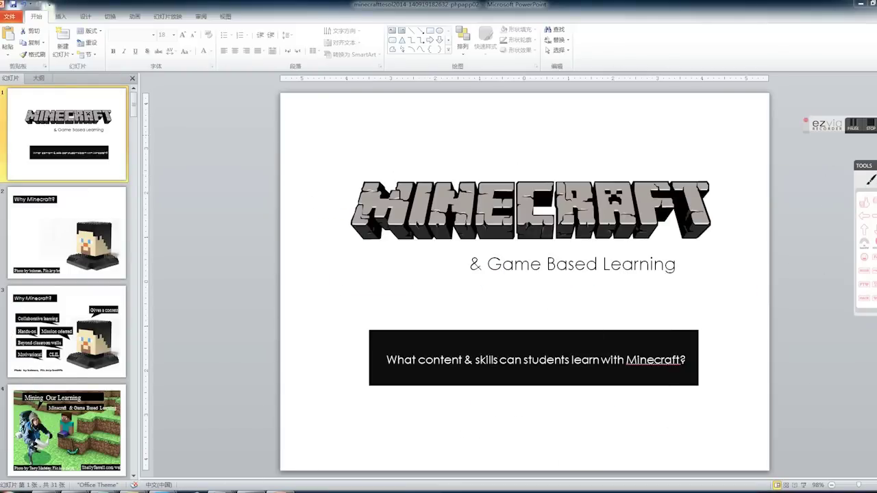
click(870, 128)
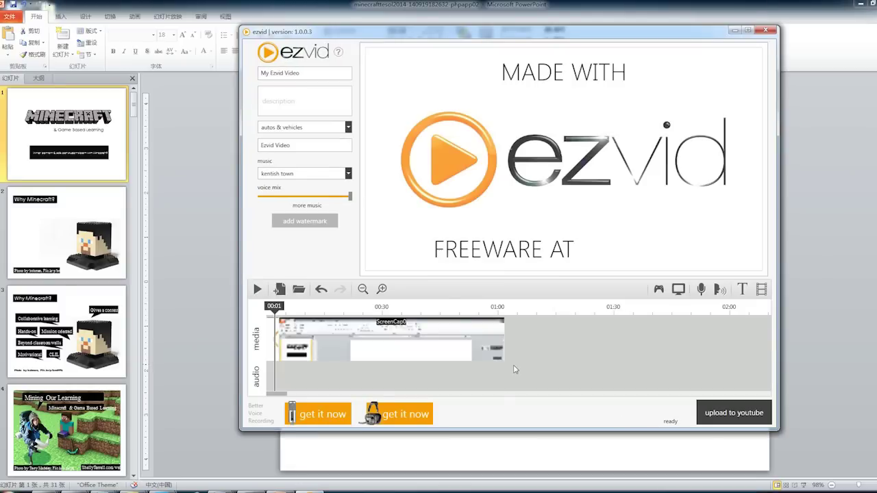
Start uploading the captured video to YouTube and continue to YouTube's secure login page.
click(740, 411)
click(601, 335)
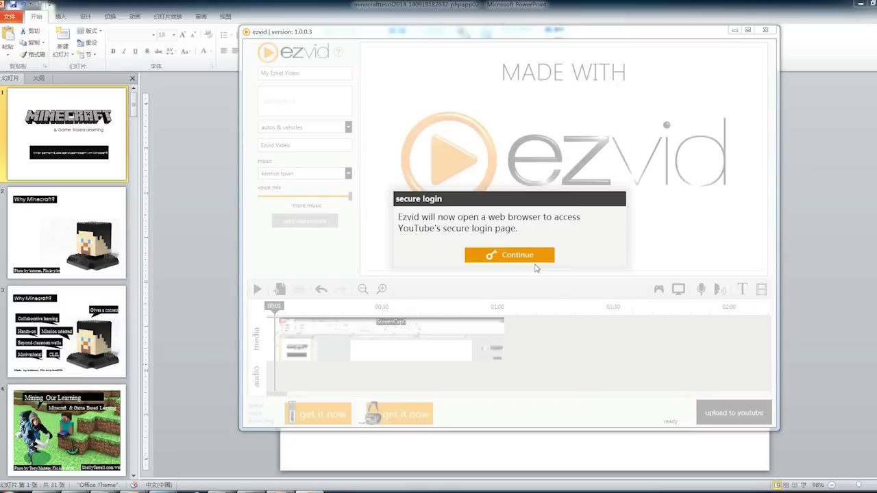
click(533, 259)
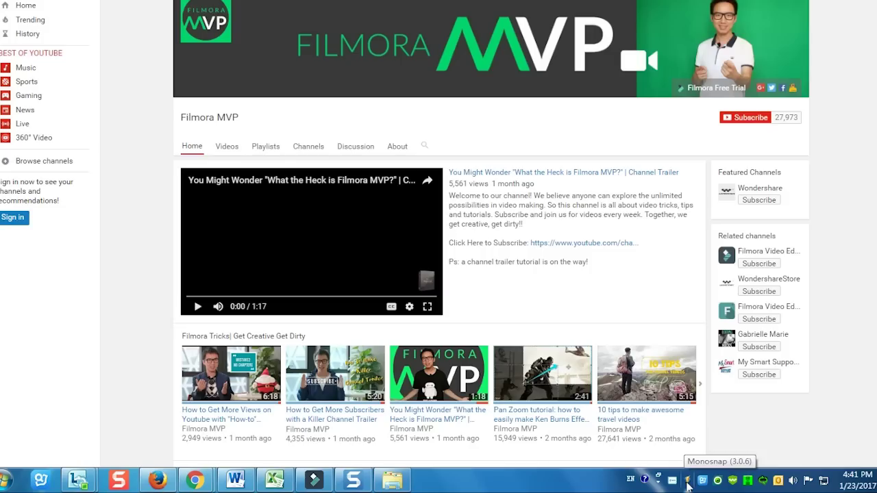
click(688, 483)
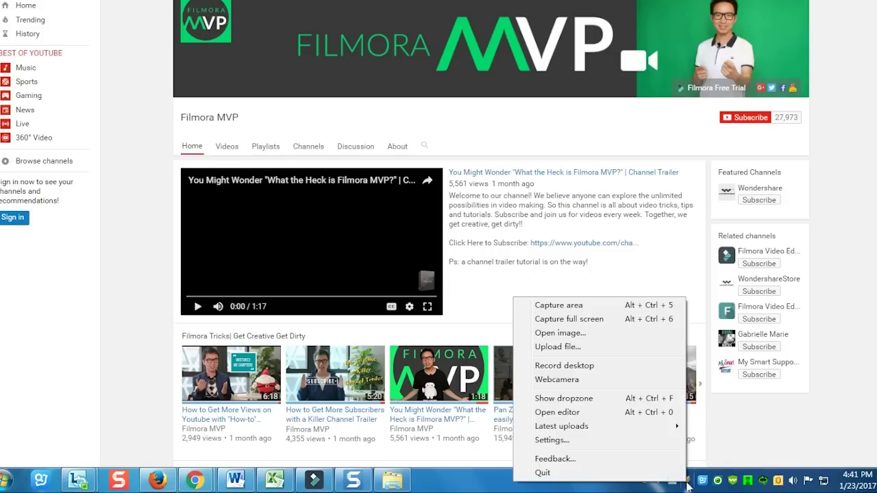
click(627, 372)
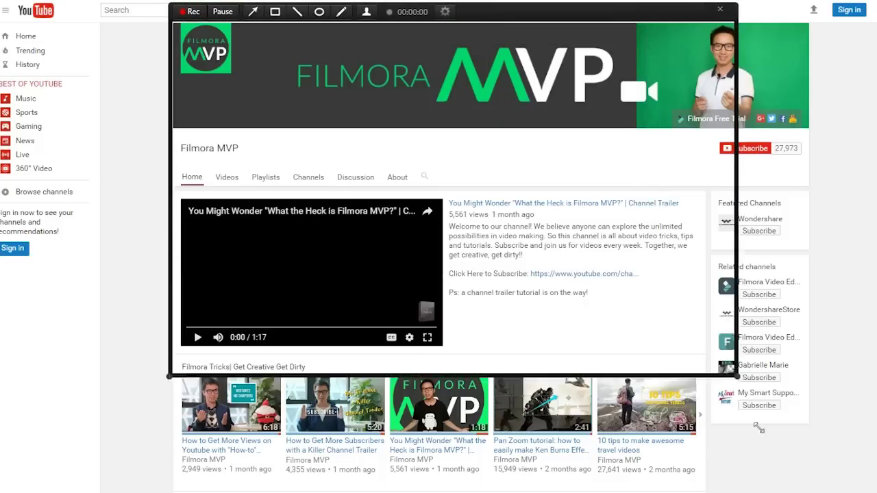
drag(758, 428, 809, 480)
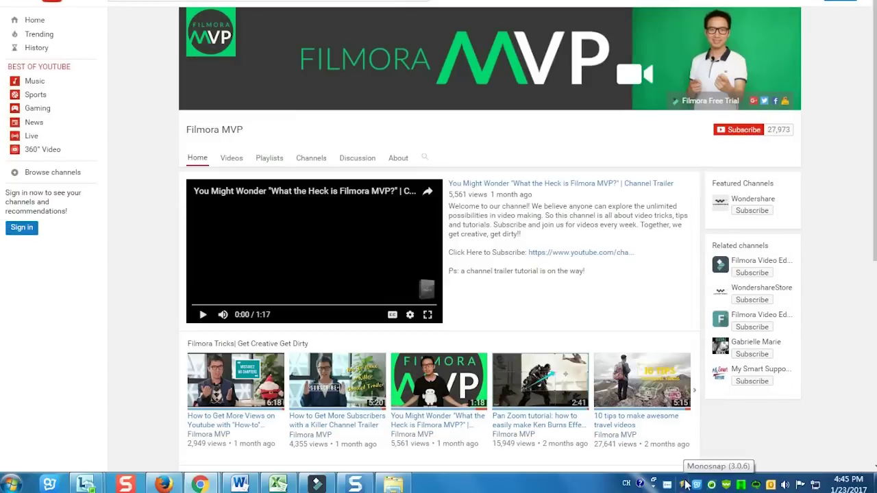
Take a Monosnap area screenshot of about 1005 x 524 pixels covering the channel's banner and trailer.
click(672, 482)
click(602, 310)
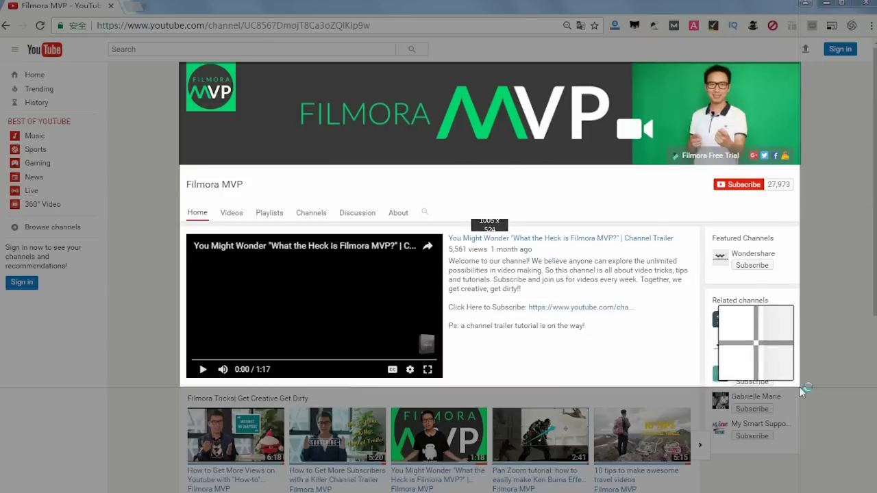
drag(800, 387, 801, 388)
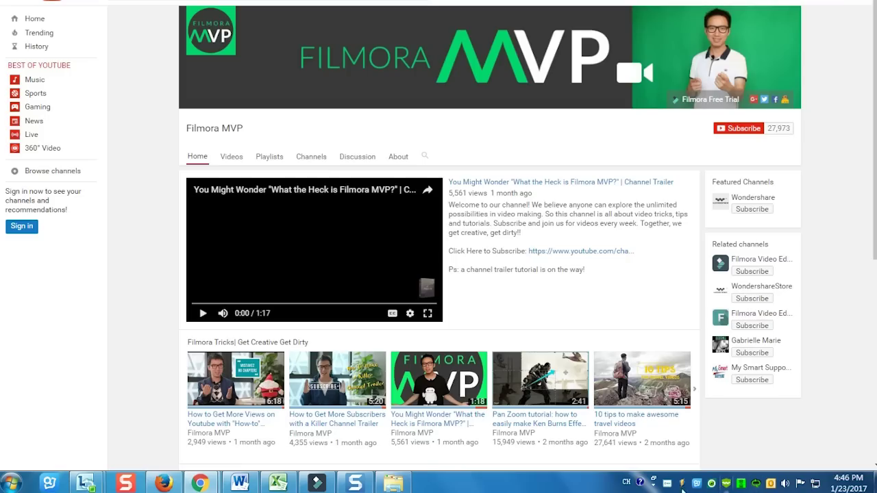
click(681, 484)
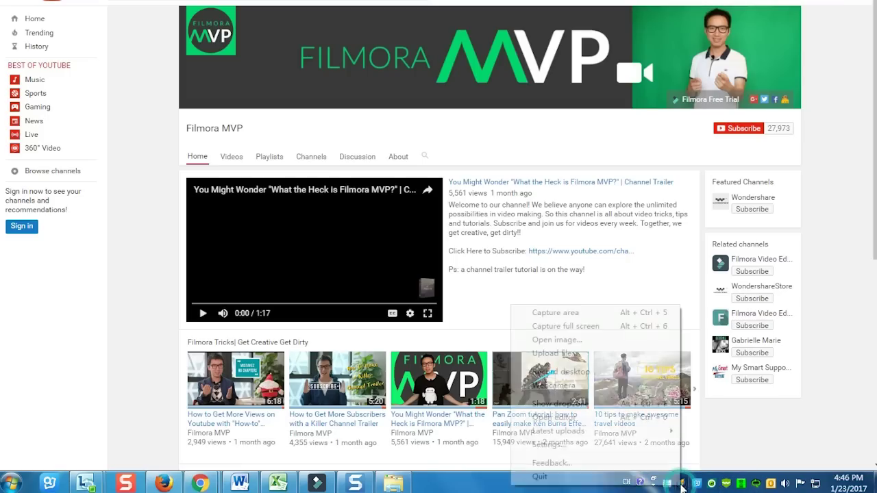
click(603, 372)
drag(522, 156, 267, 6)
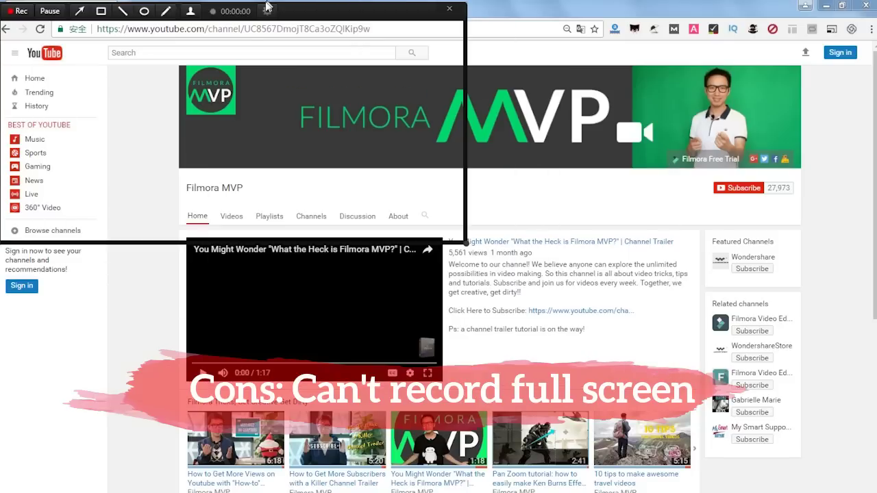
drag(464, 244, 874, 491)
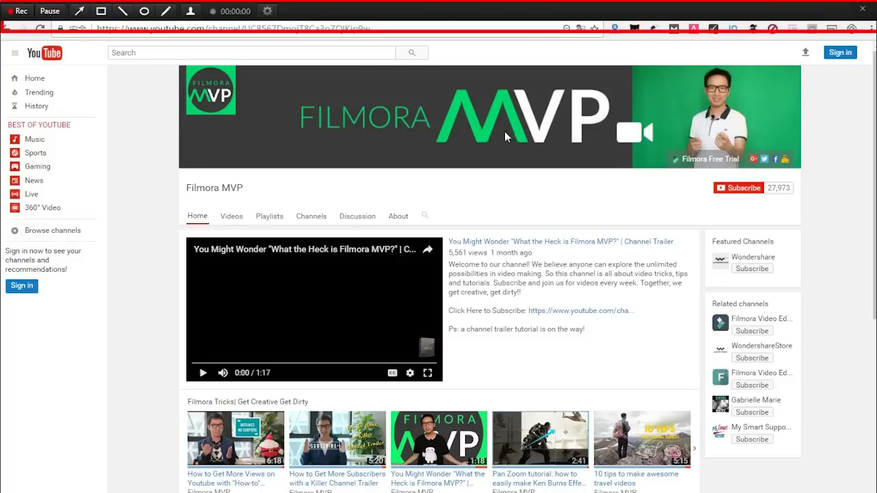
click(860, 15)
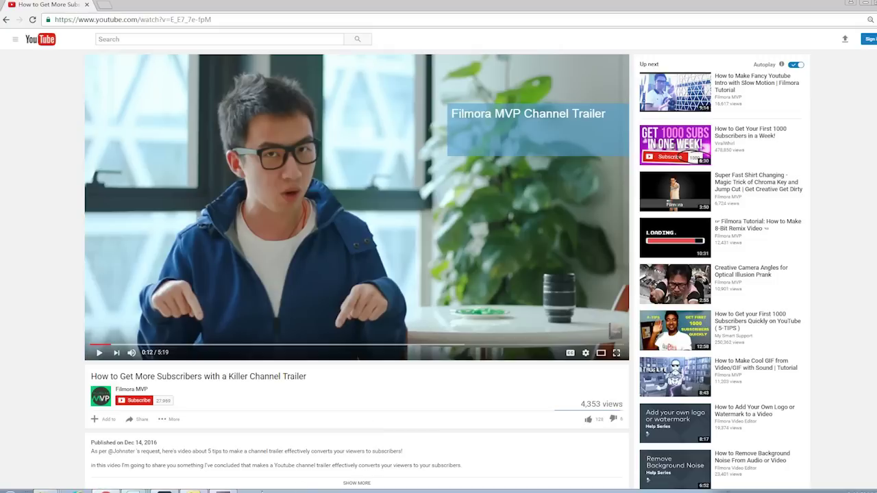
Record the YouTube player's area with CamStudio while the video plays, keeping the recorder window beside the player.
click(223, 491)
drag(411, 156, 684, 137)
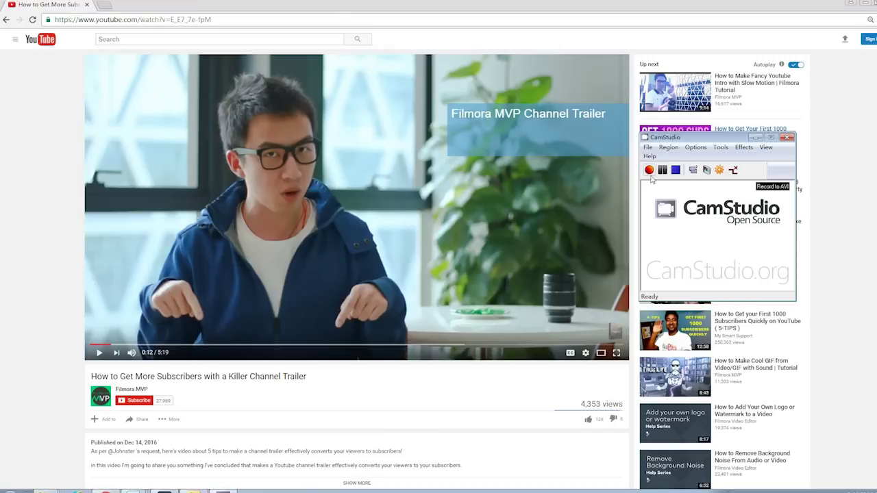
drag(89, 53, 629, 362)
click(95, 356)
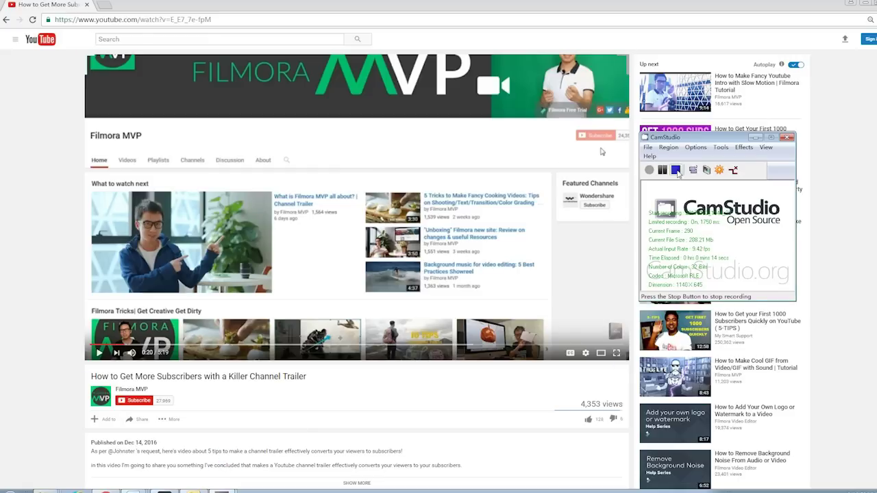
click(676, 171)
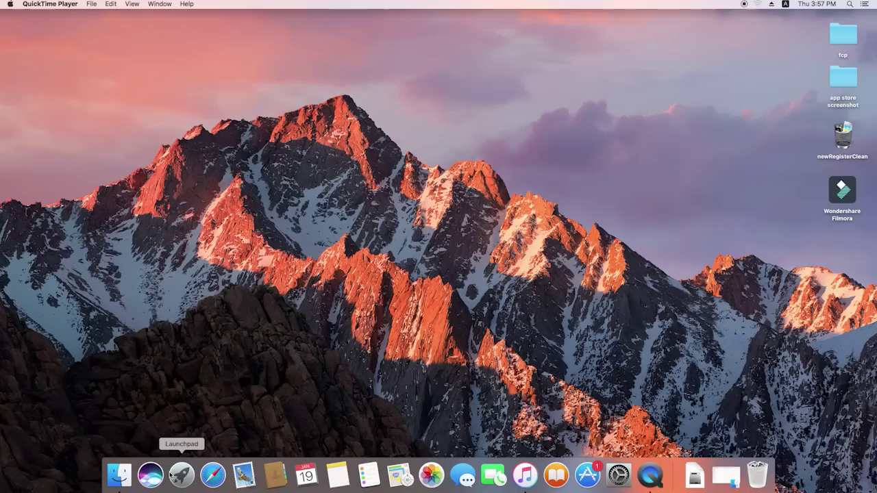
Launch QuickTime Player on the Mac and start a new movie recording.
click(180, 475)
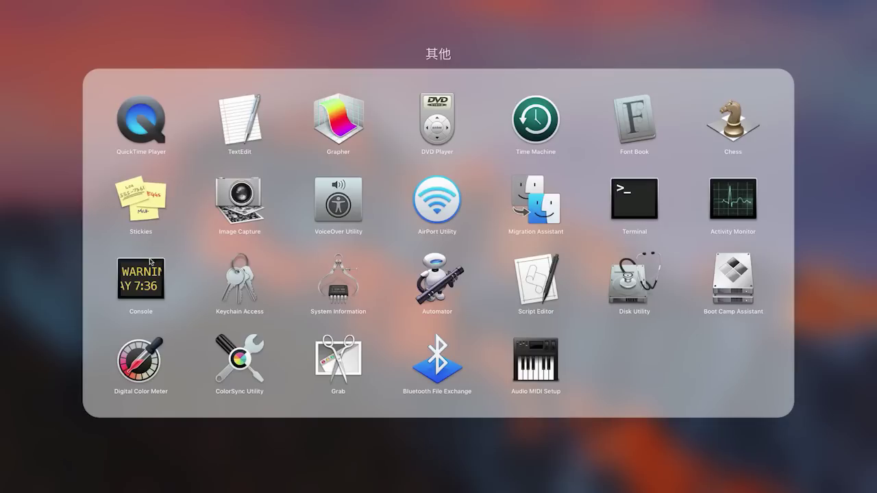
click(142, 127)
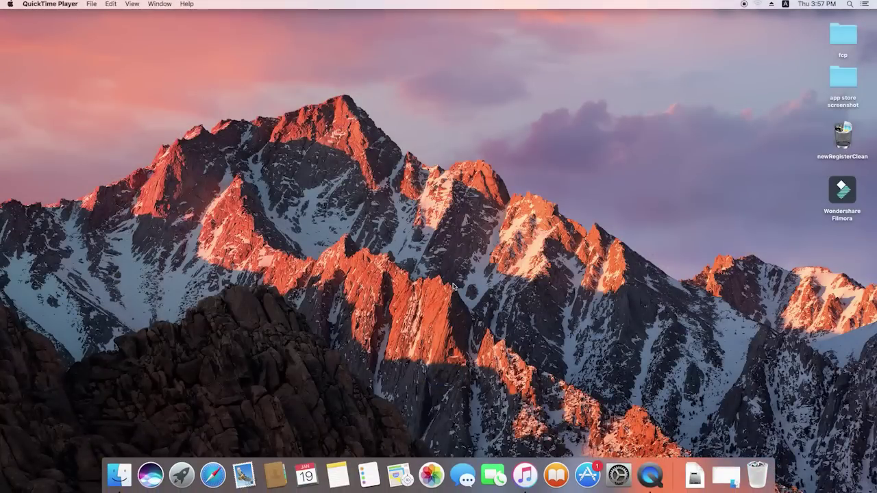
right_click(651, 482)
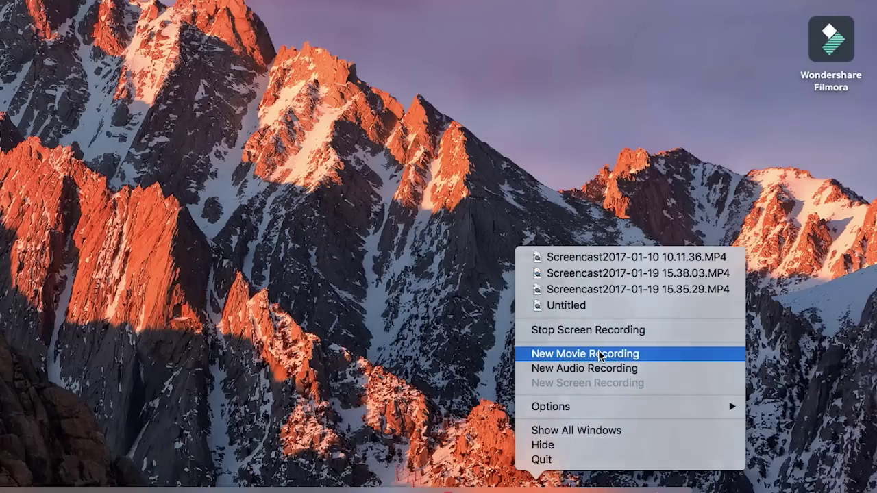
click(598, 356)
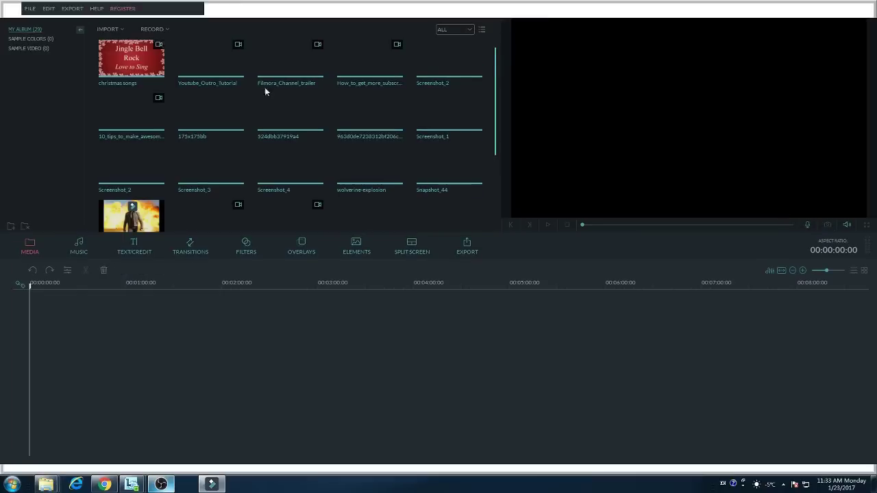
Open the Wondershare screen recorder from Filmora's recording options and check the capture area choices.
click(152, 29)
click(177, 49)
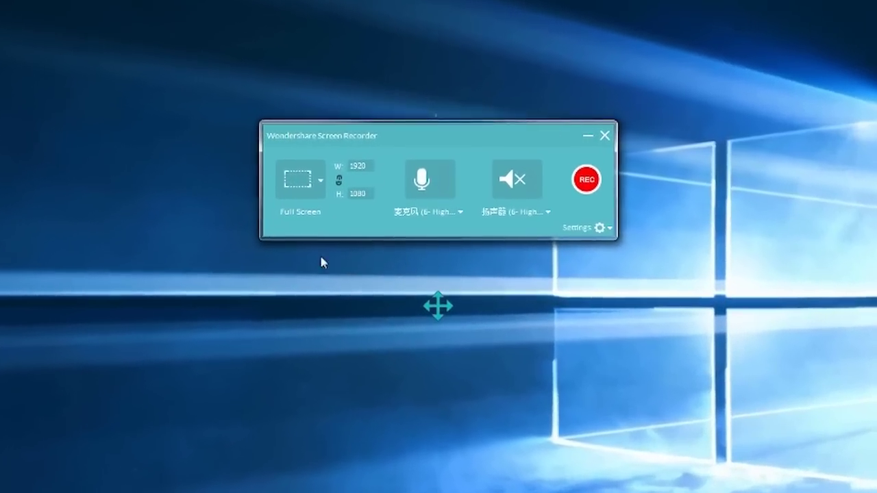
click(306, 172)
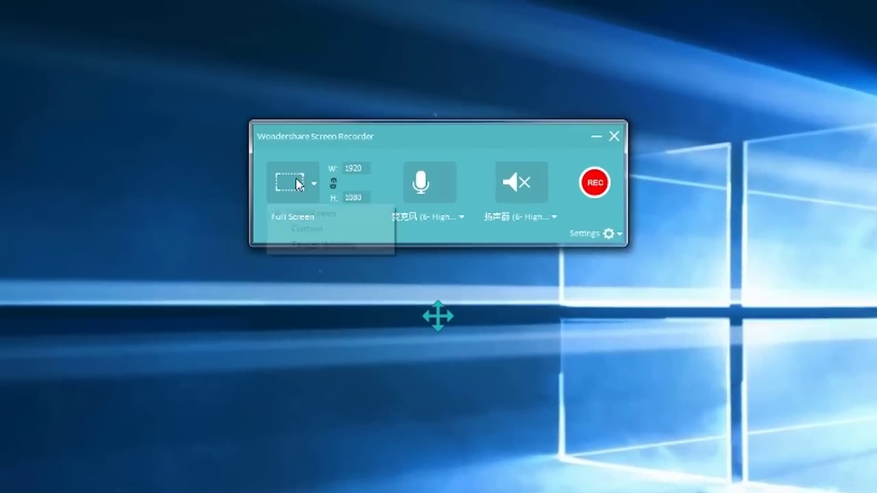
click(329, 200)
Switch the capture area to Custom and size it to about 317 x 779 pixels around the desktop icons.
click(312, 183)
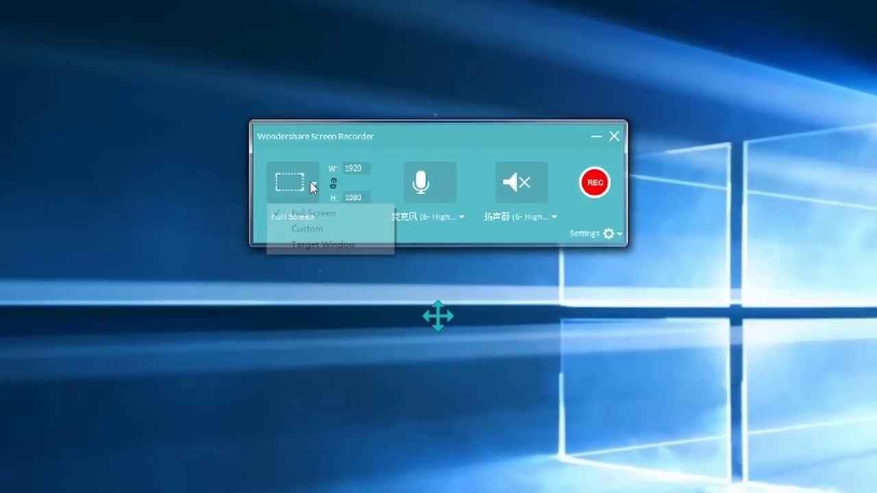
click(312, 229)
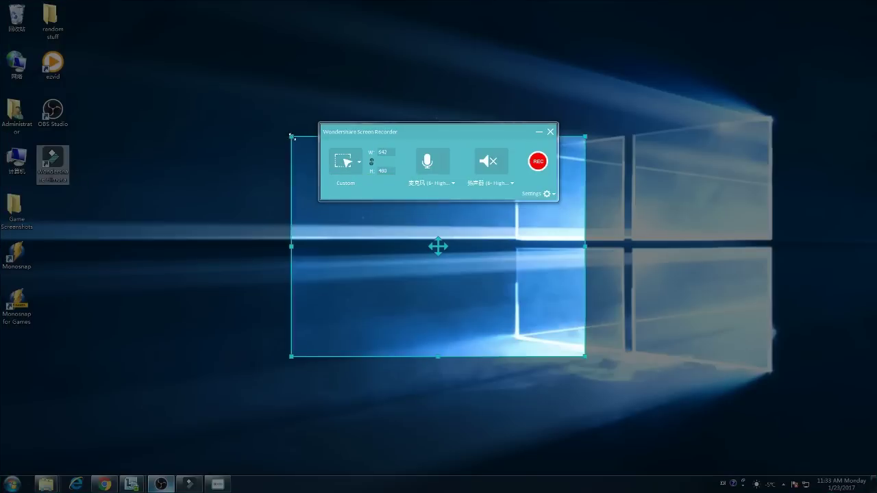
drag(291, 137, 0, 0)
drag(583, 179, 147, 179)
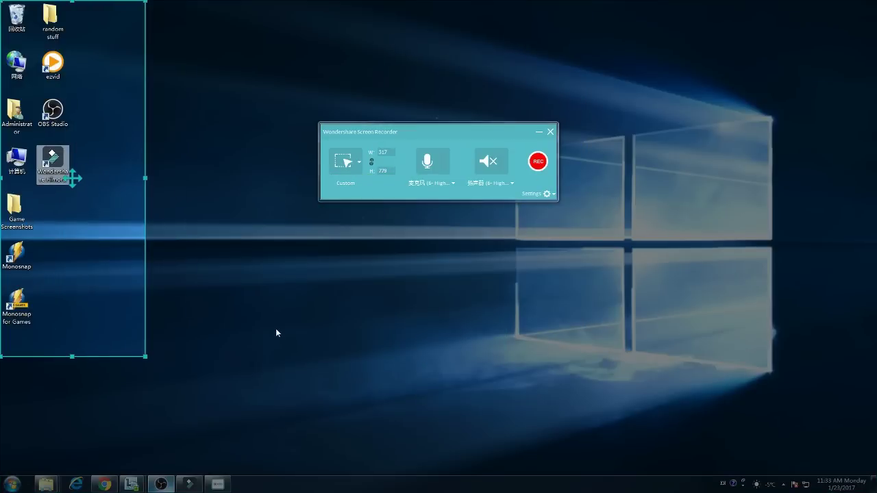
Bring up the Filmora editor and use Target Window to set its timeline as the capture area.
click(188, 484)
click(359, 162)
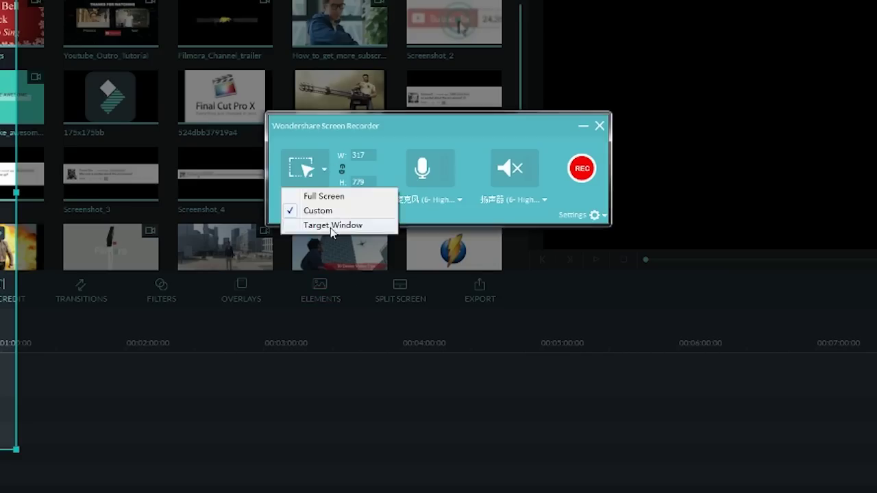
click(332, 227)
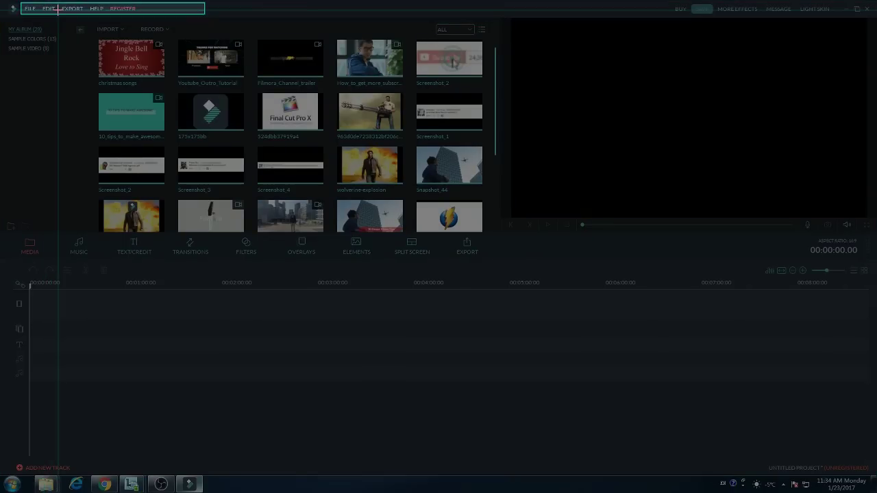
click(251, 319)
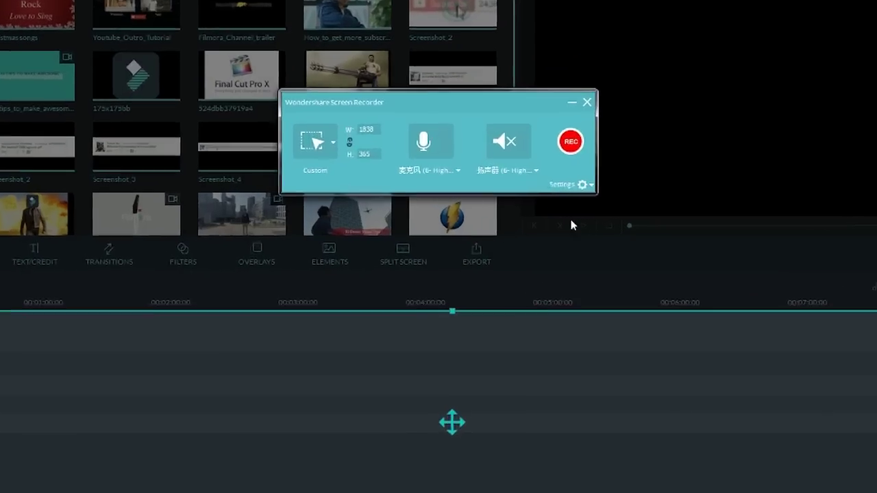
Set the recorder to 30 fps, with recording stopping after 10 min and the red mouse-click highlight.
click(548, 197)
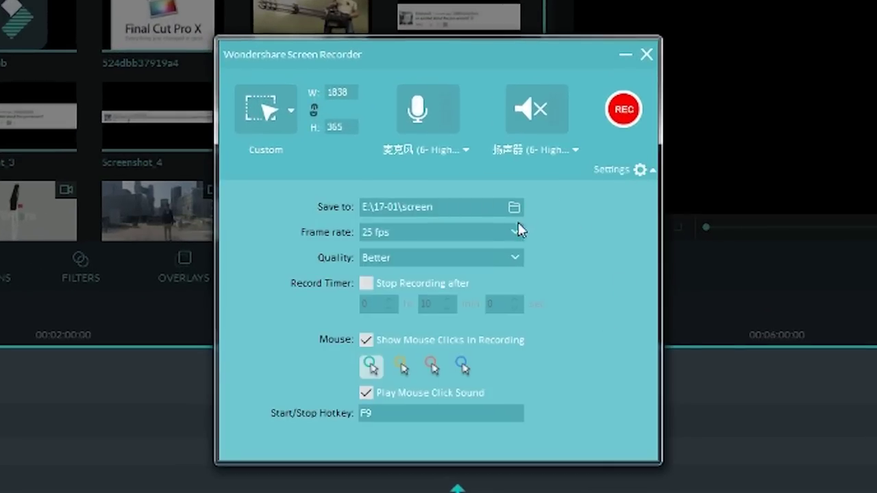
click(516, 226)
click(395, 333)
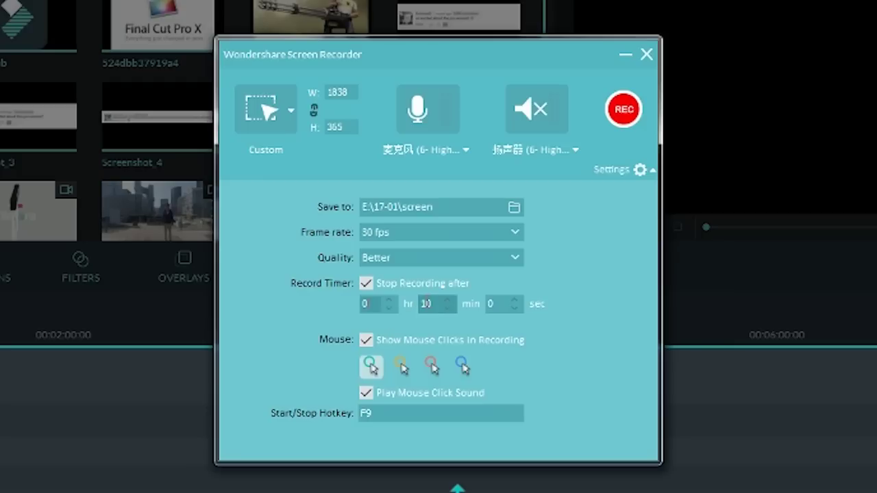
click(401, 370)
click(432, 368)
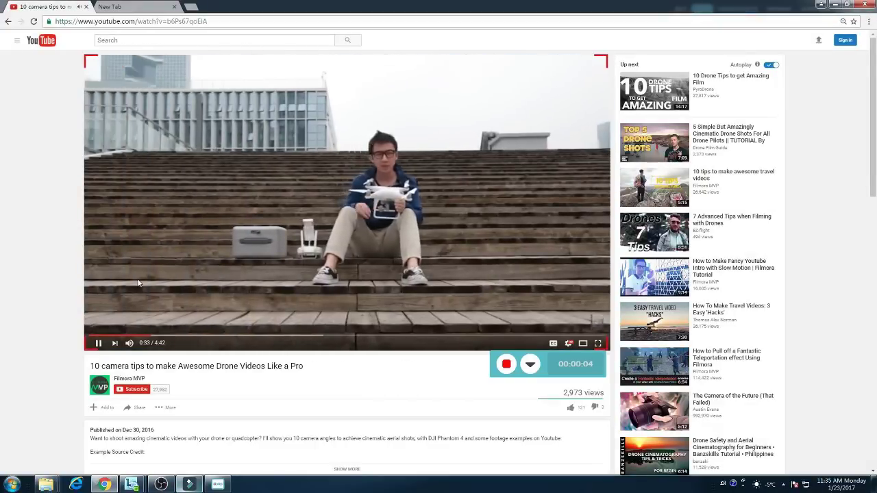
Stop the screen recording and split the new capture on the timeline at 00:00:04.23.
click(507, 365)
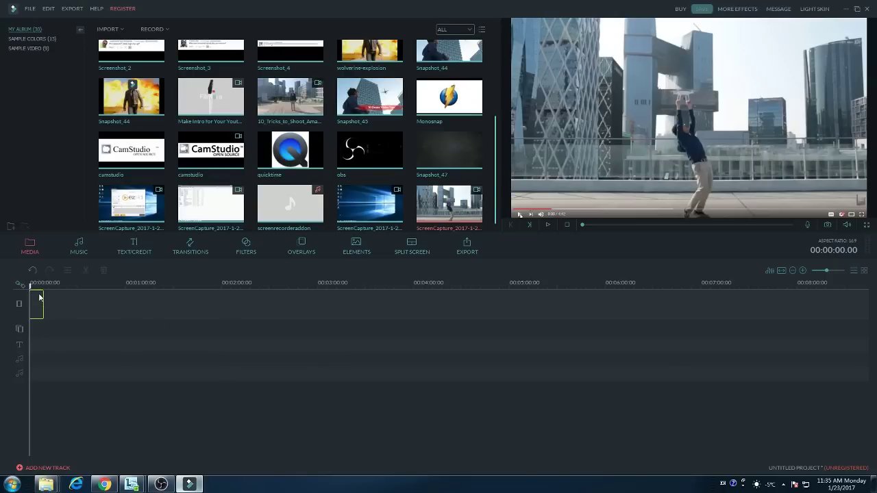
drag(39, 296, 39, 296)
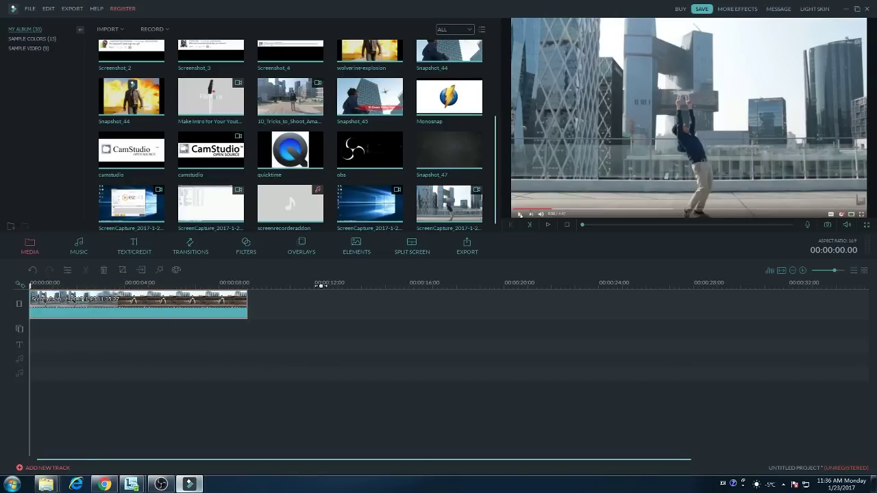
click(145, 283)
click(85, 271)
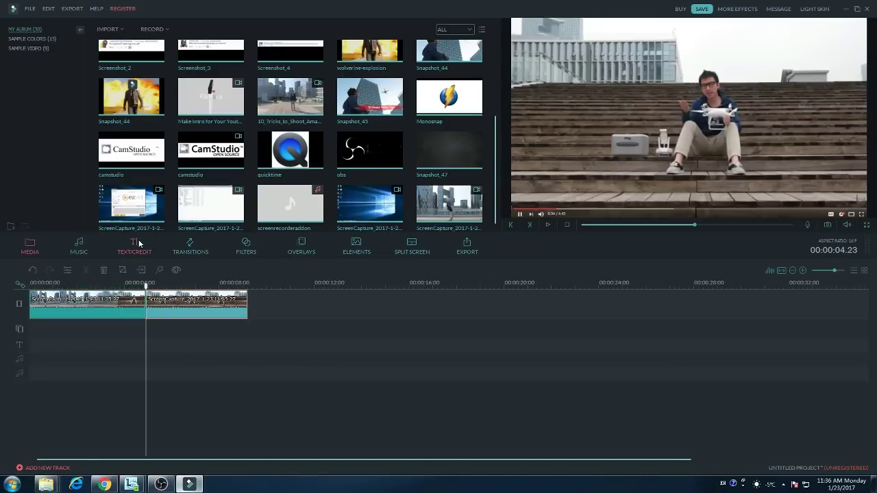
Look through the Action Cam title presets and place a transition on the cut between the two timeline clips.
click(134, 246)
click(38, 48)
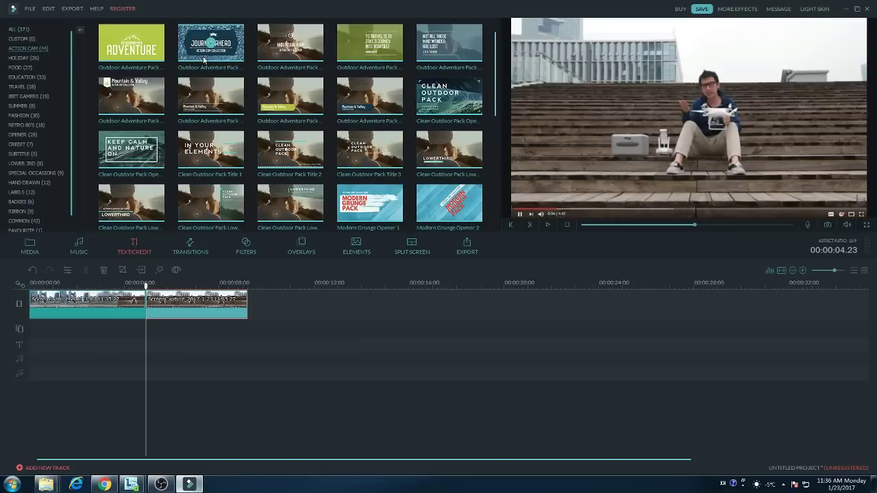
click(189, 252)
scroll(503, 48, down, 1)
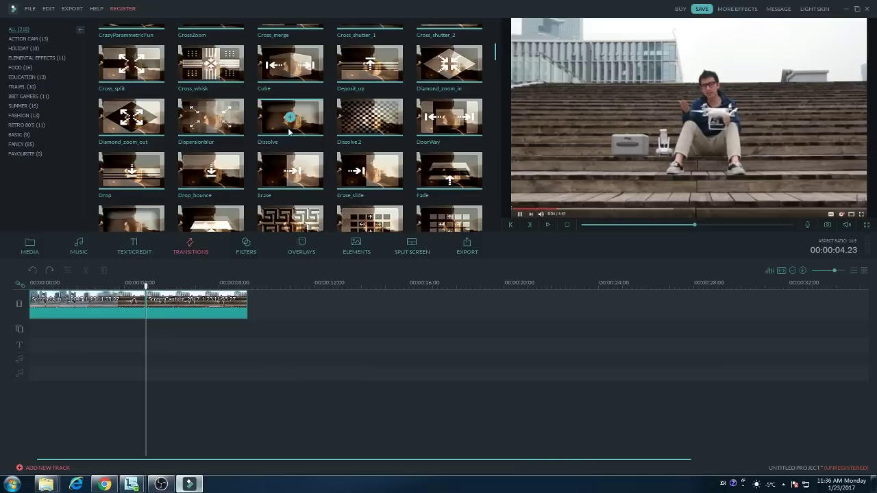
click(230, 125)
drag(144, 307, 144, 307)
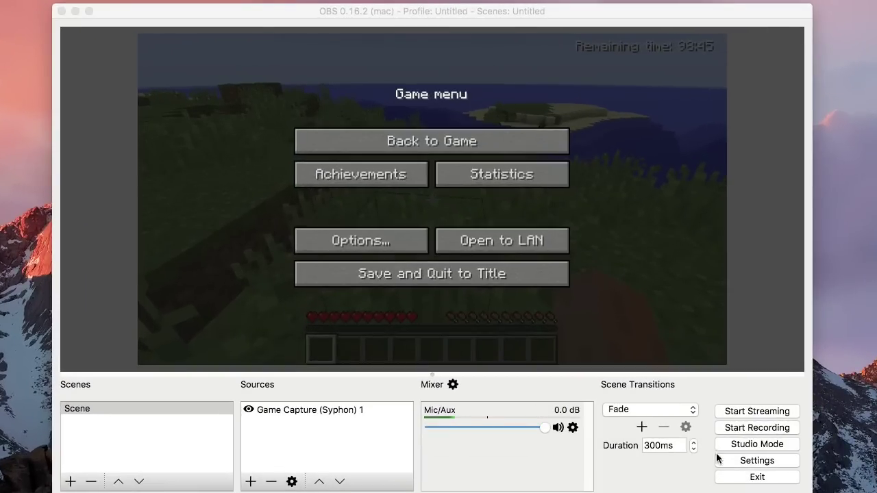
Switch to OBS and set the video frame rate to 60 FPS in its settings.
click(725, 460)
click(156, 203)
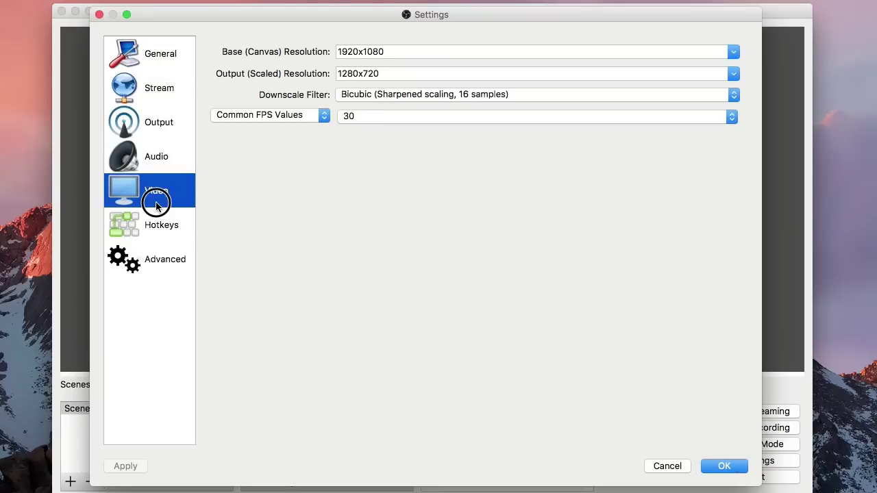
click(477, 116)
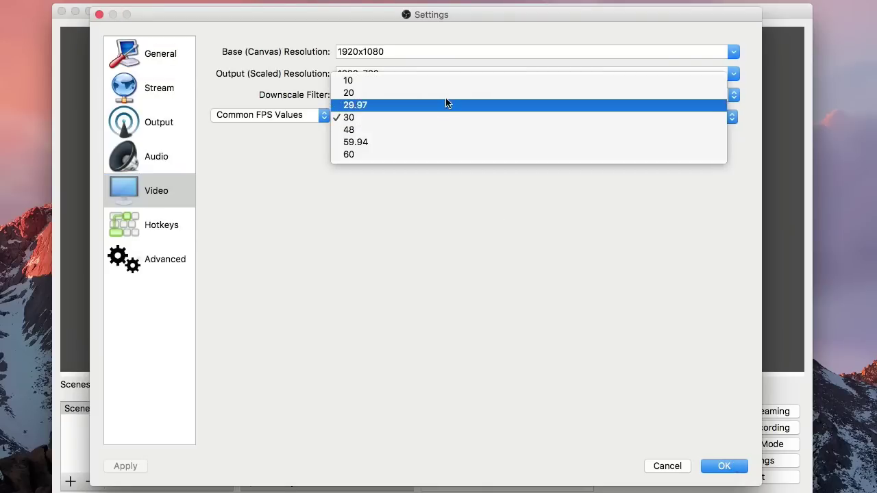
click(420, 155)
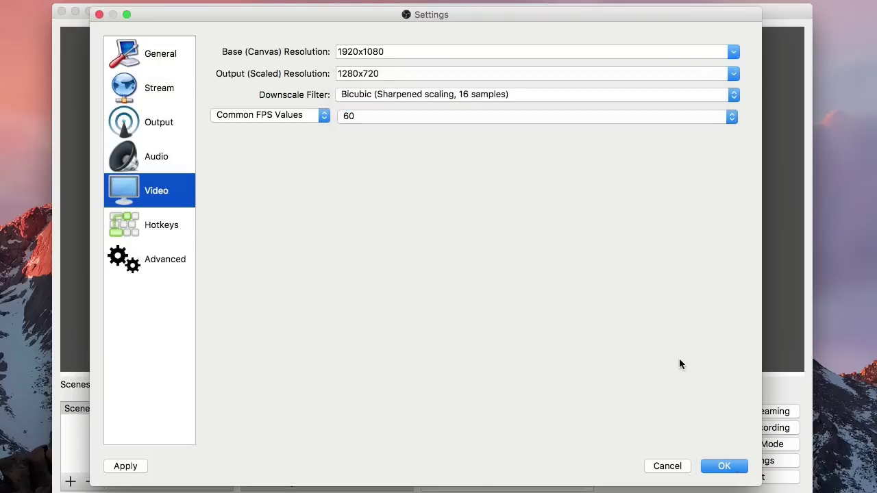
click(723, 467)
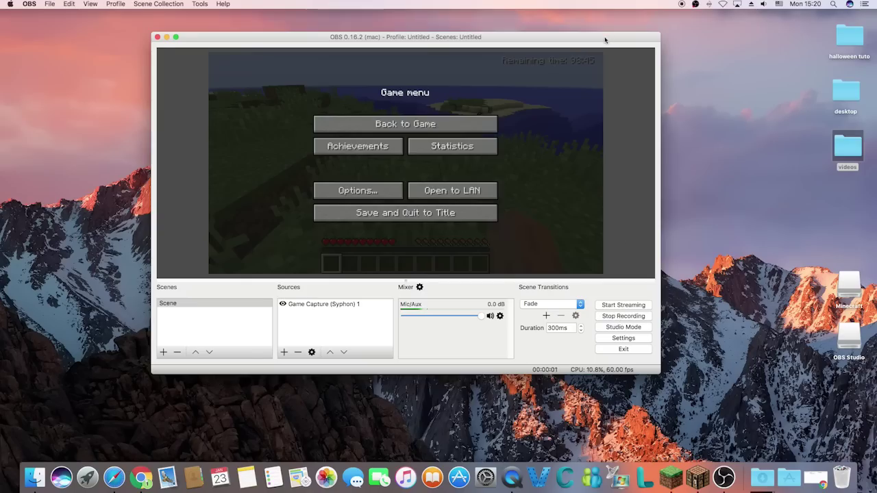
Arrange the OBS and Minecraft windows side by side and return to the game.
drag(605, 39, 498, 41)
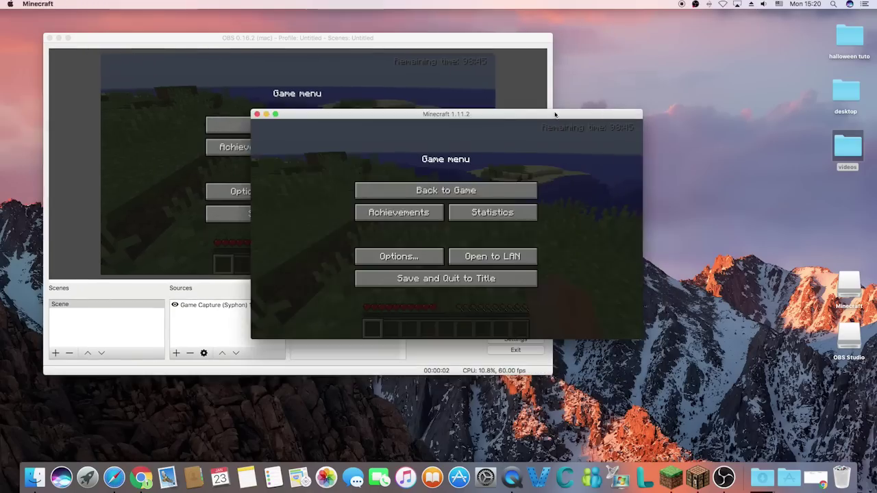
drag(470, 111, 691, 91)
click(684, 169)
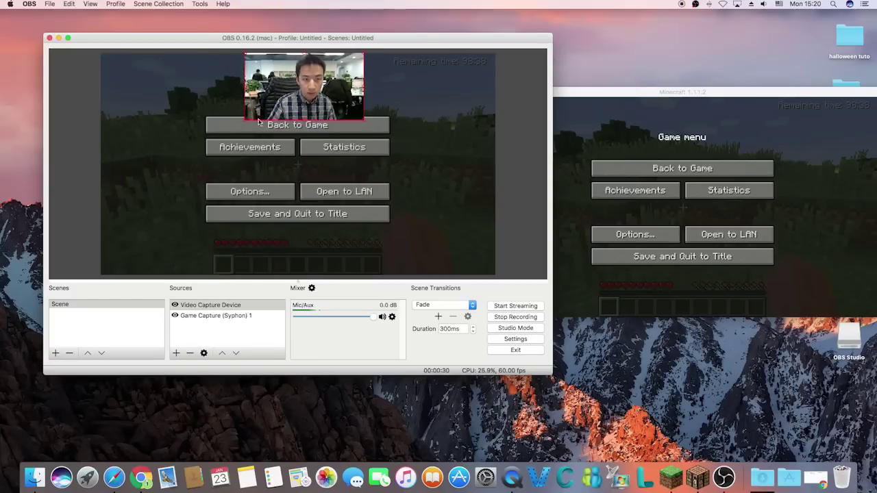
Move the webcam feed to the canvas's upper-right corner and add a Display Capture source shrunk into the lower-left corner.
drag(274, 99, 407, 101)
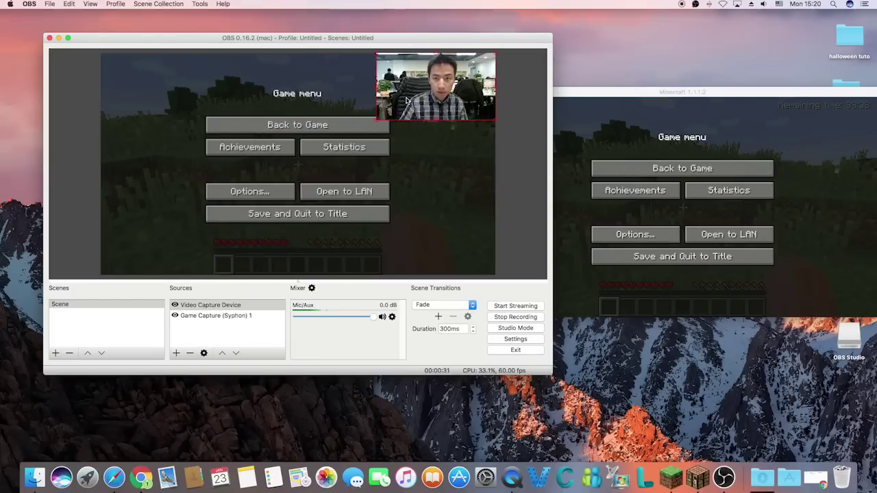
click(176, 353)
click(205, 280)
click(354, 172)
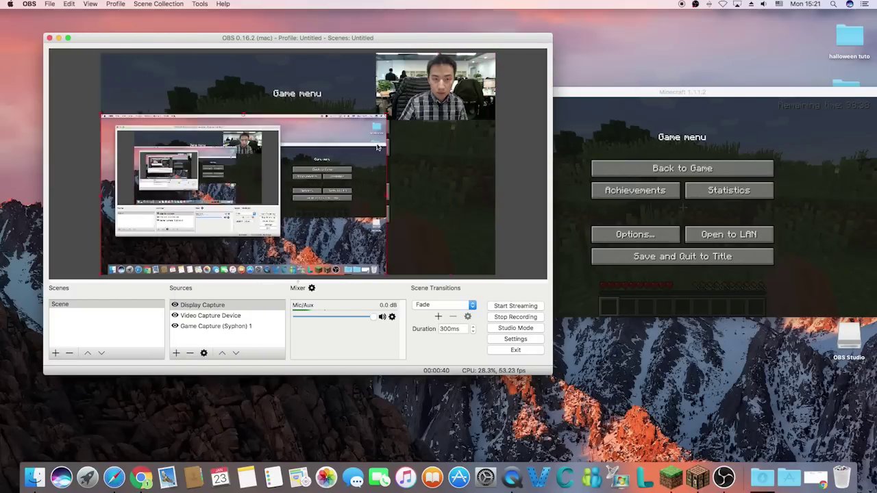
drag(495, 50, 205, 217)
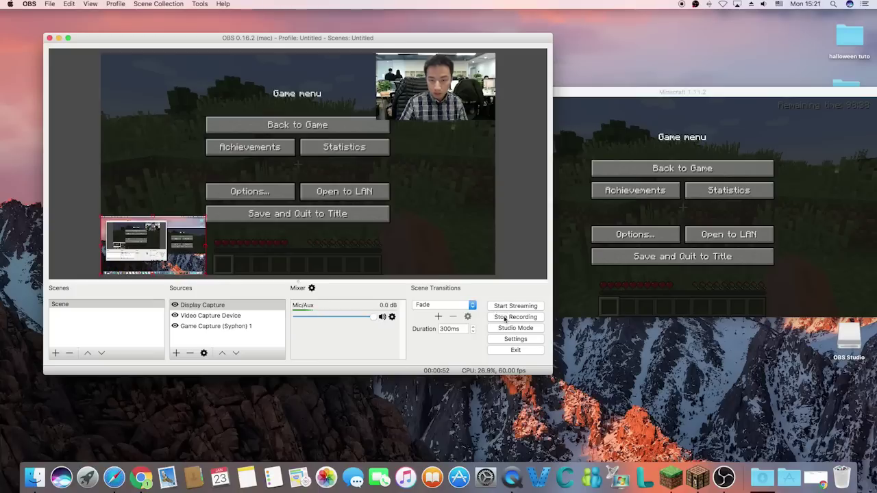
Stop the OBS recording and review the Stream, Output, Audio, Video, Hotkeys and Advanced settings.
click(505, 317)
click(515, 340)
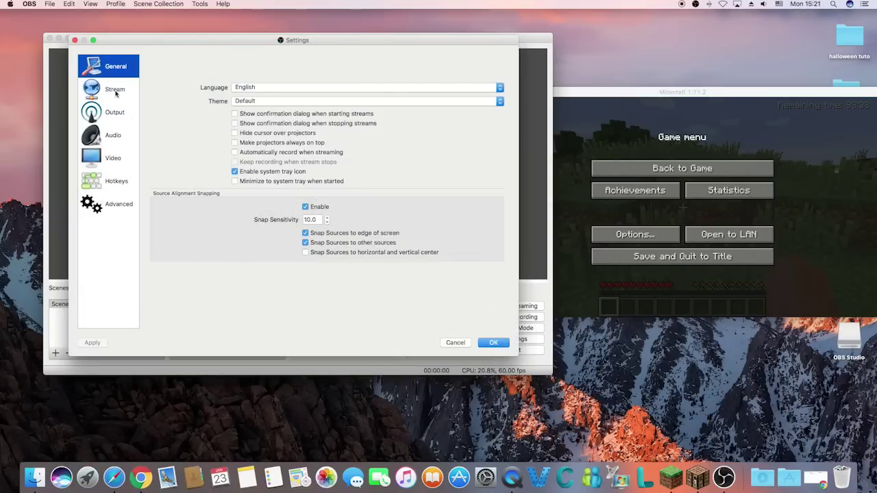
click(110, 90)
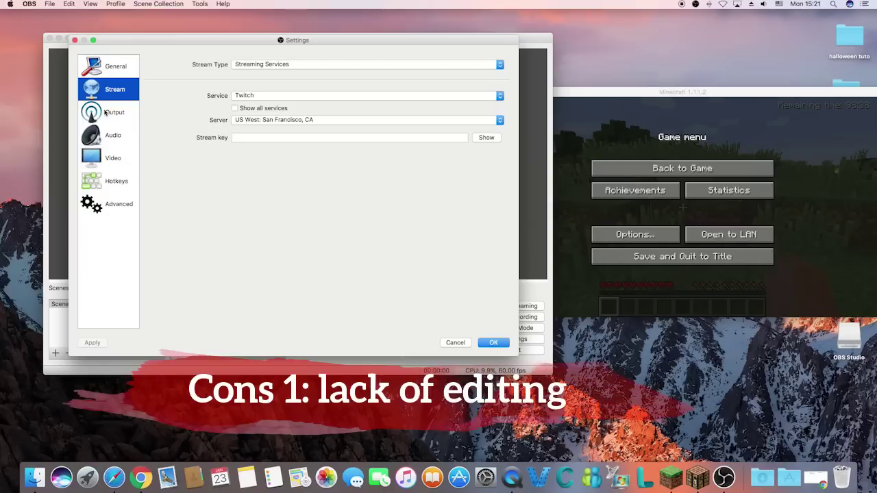
click(110, 113)
click(106, 135)
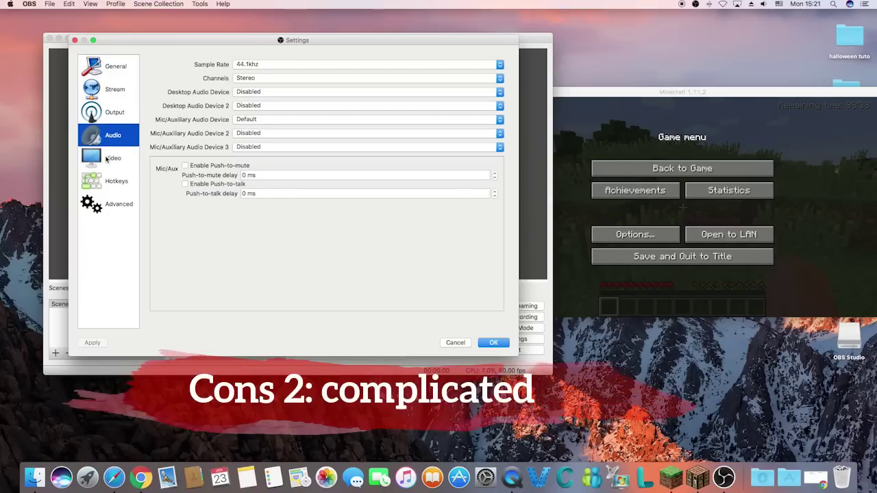
click(112, 158)
click(111, 183)
click(111, 207)
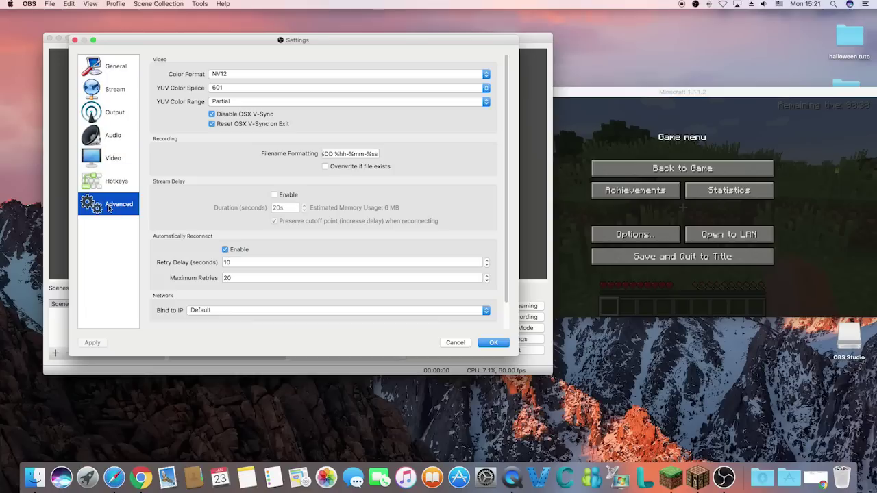